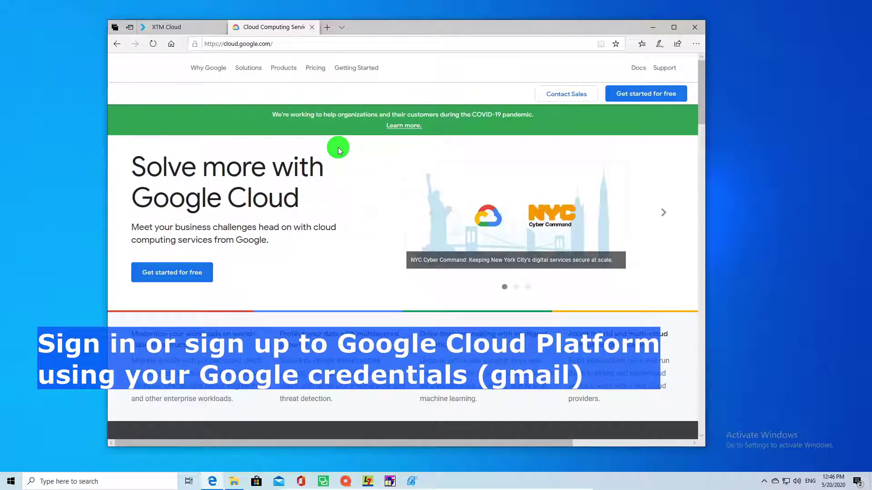
Start the free Google Cloud sign-up and sign in with the Google account's e-mail and password, passing the account recovery page.
left_click(175, 274)
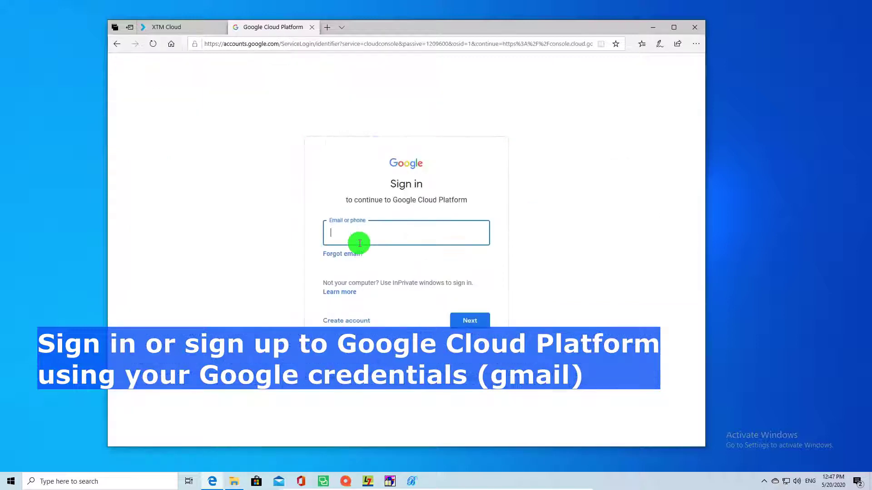
key("ctrl+v")
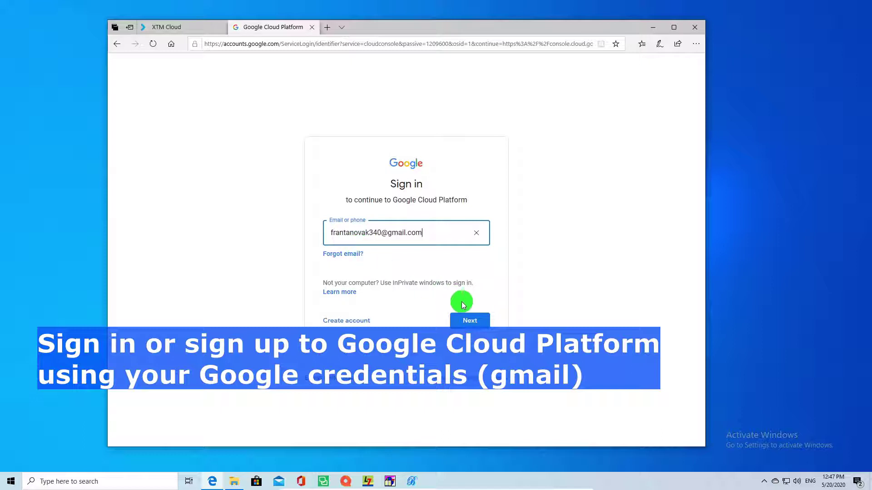
left_click(468, 320)
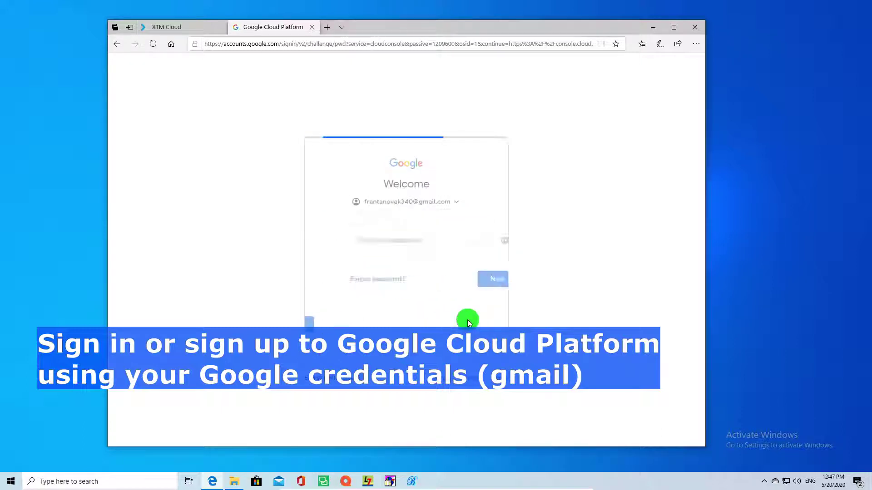
key("ctrl+v")
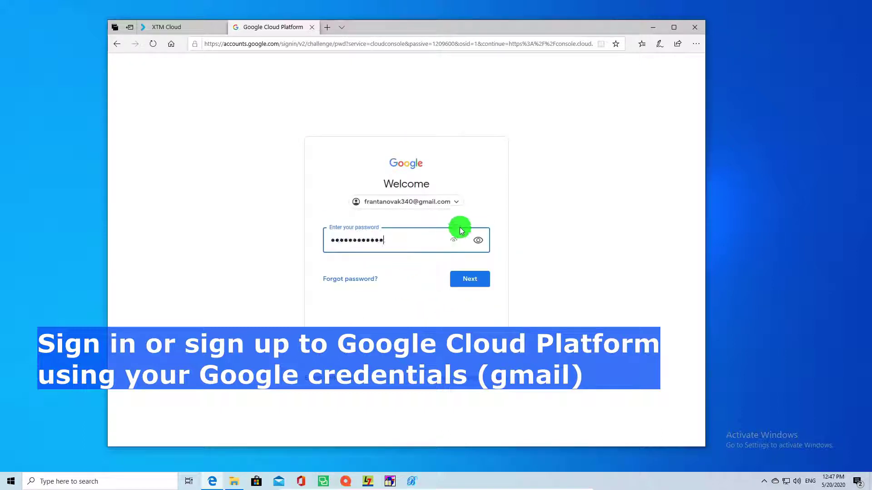
left_click(471, 279)
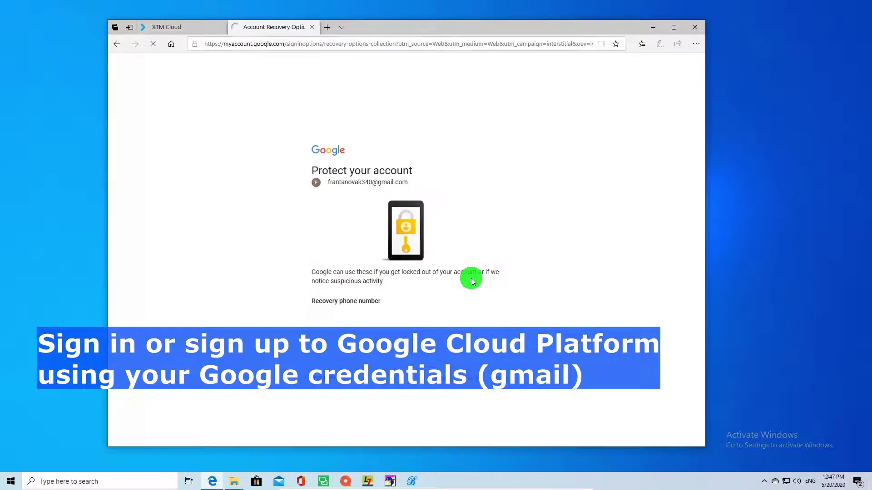
left_click(476, 359)
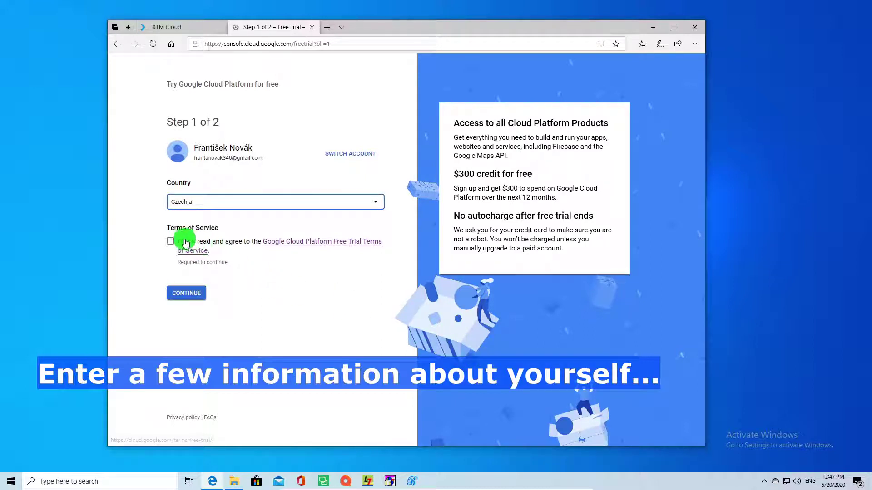
Agree to the free trial Terms of Service and submit the customer and payment details to start the free trial.
left_click(170, 242)
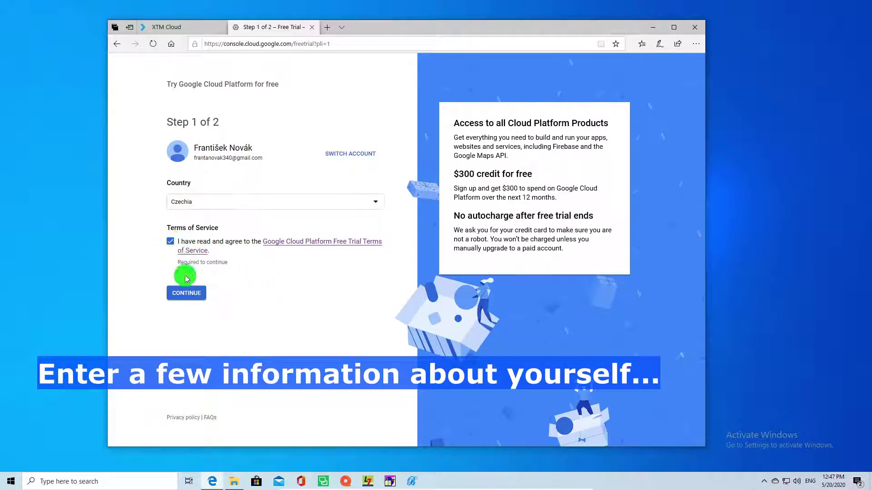
left_click(185, 293)
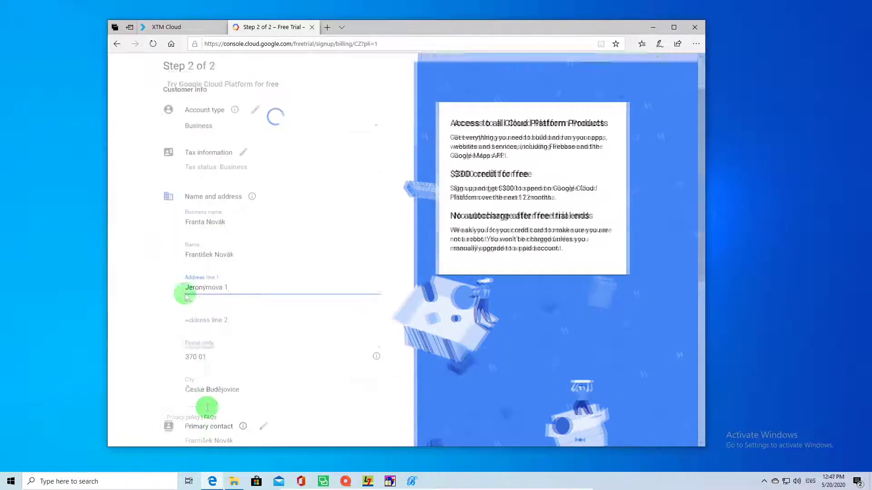
scroll(227, 386, "down", 3)
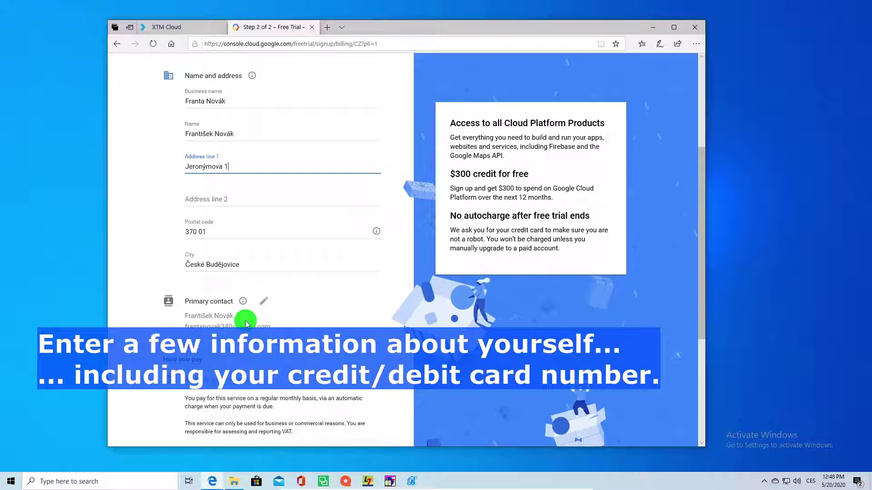
scroll(245, 324, "down", 3)
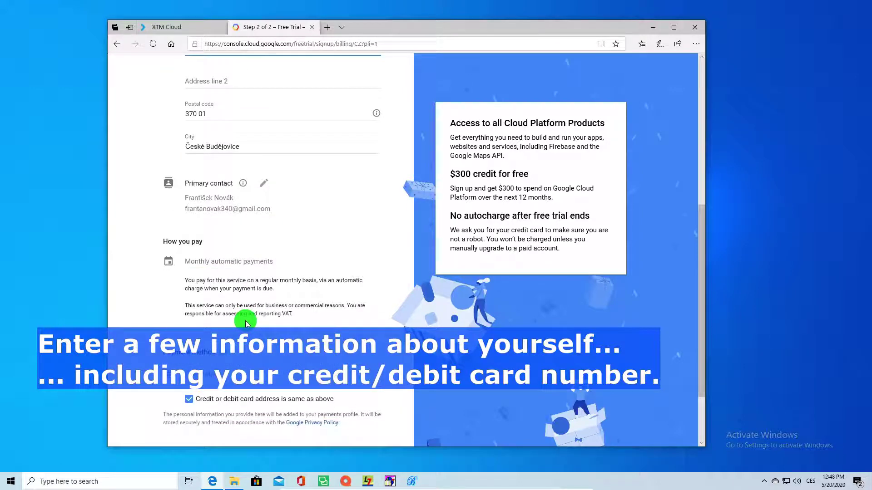
scroll(244, 323, "down", 2)
scroll(223, 296, "down", 4)
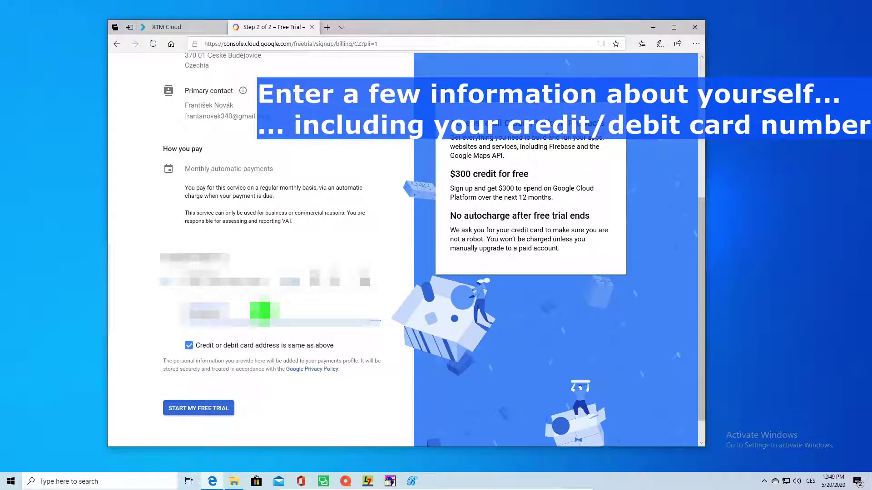
left_click(203, 410)
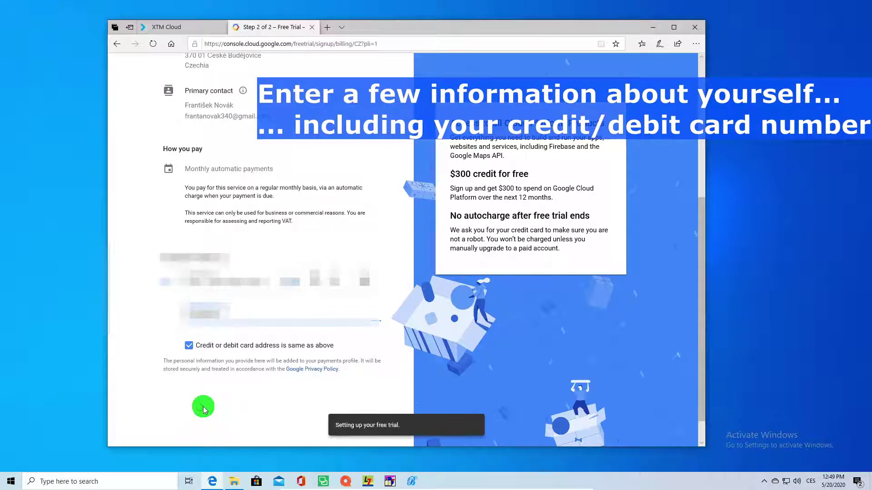
Open the payment verification form and attach card.jpg from the Desktop as the payment card image.
left_click(359, 186)
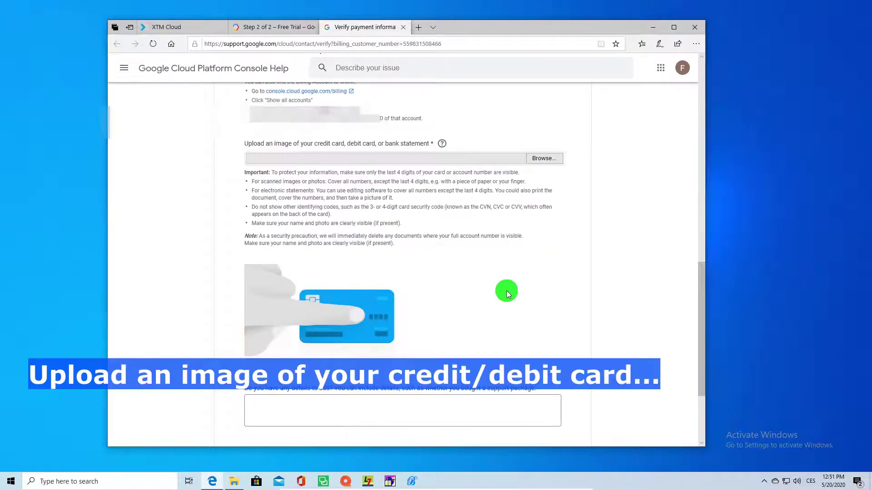
scroll(507, 294, "up", 1)
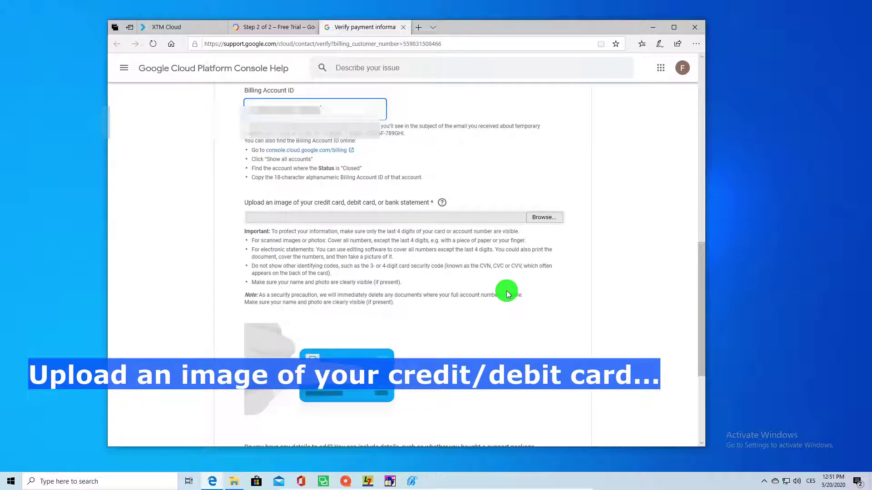
left_click(540, 217)
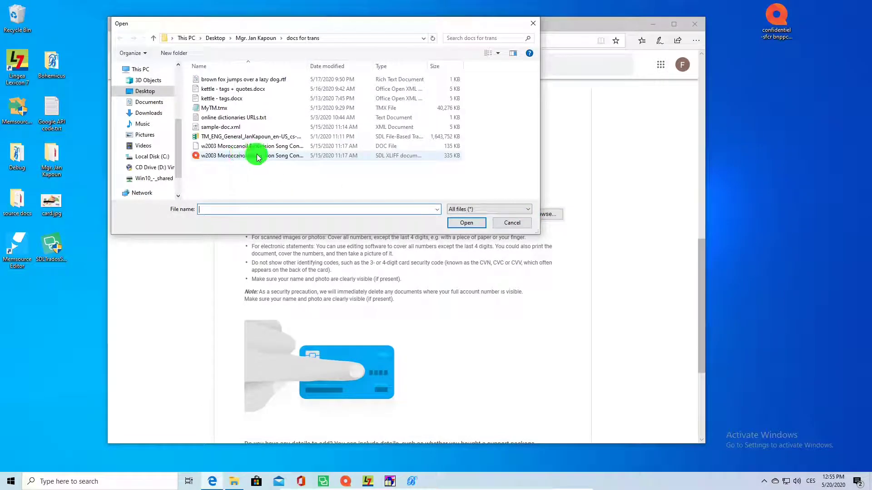
left_click(145, 90)
left_click(211, 117)
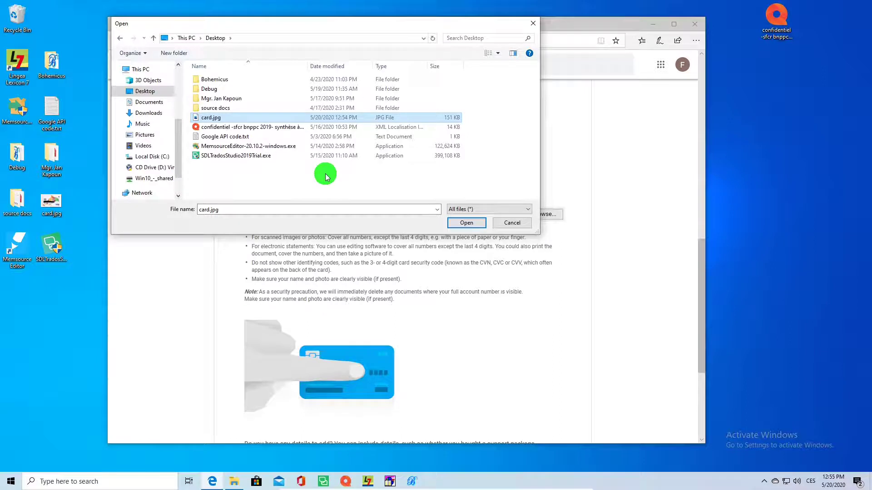
left_click(464, 223)
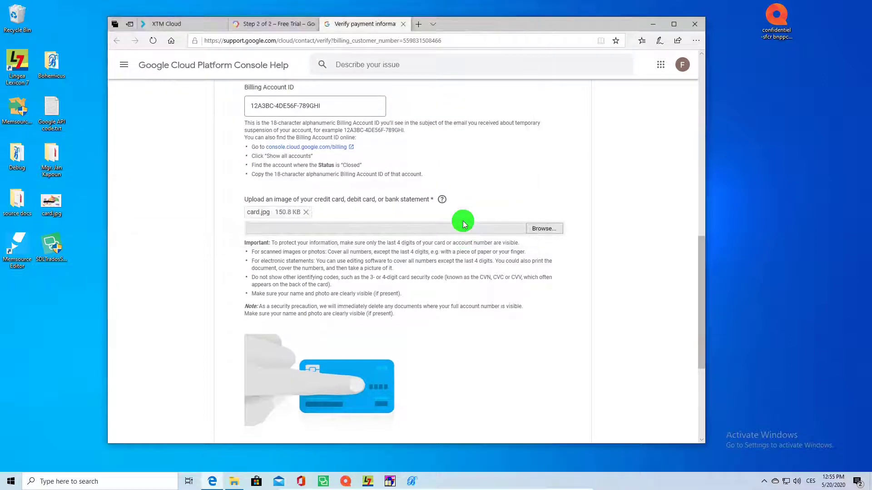
scroll(463, 222, "down", 4)
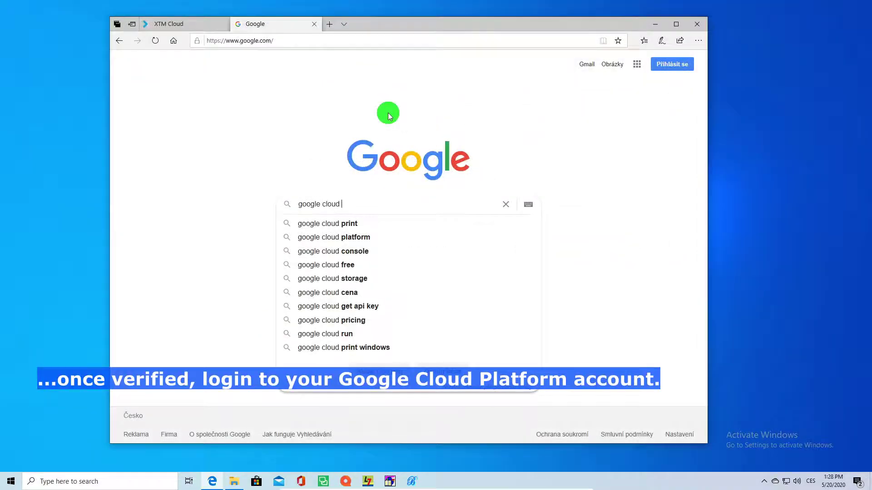
Search Google for "google cloud platform" and open the Google Cloud: Cloud Computing Services site.
type("platform")
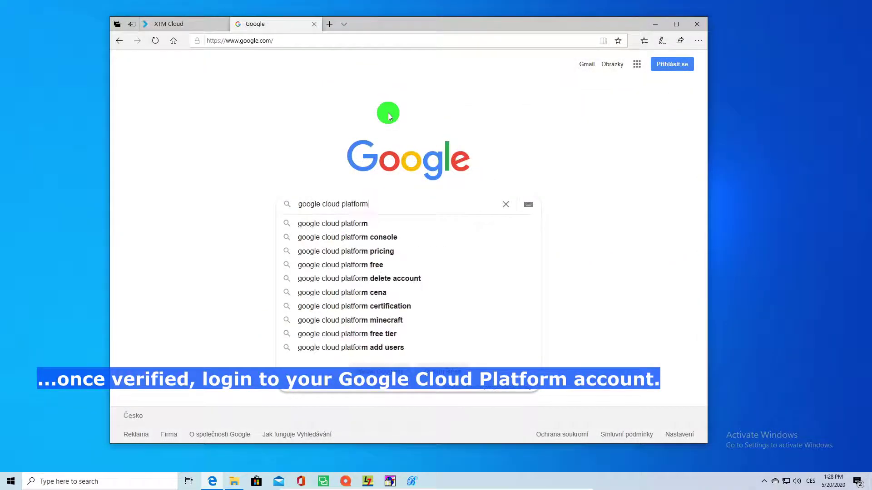
key("Return")
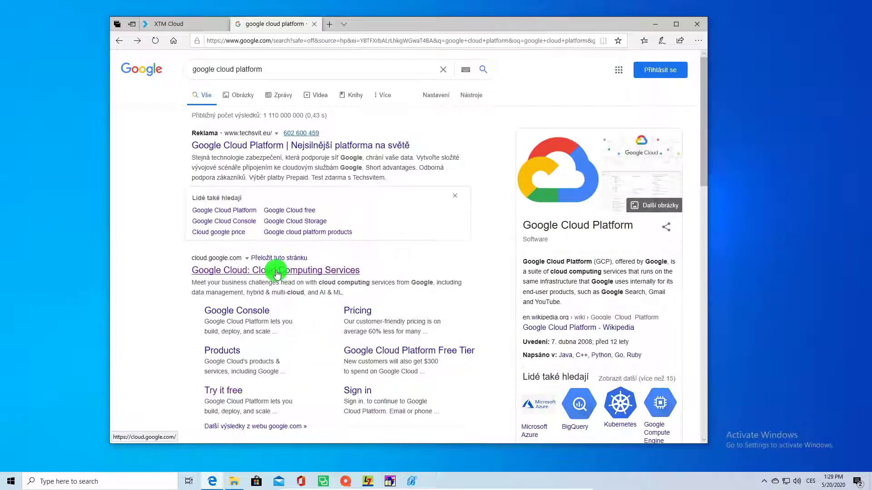
left_click(276, 272)
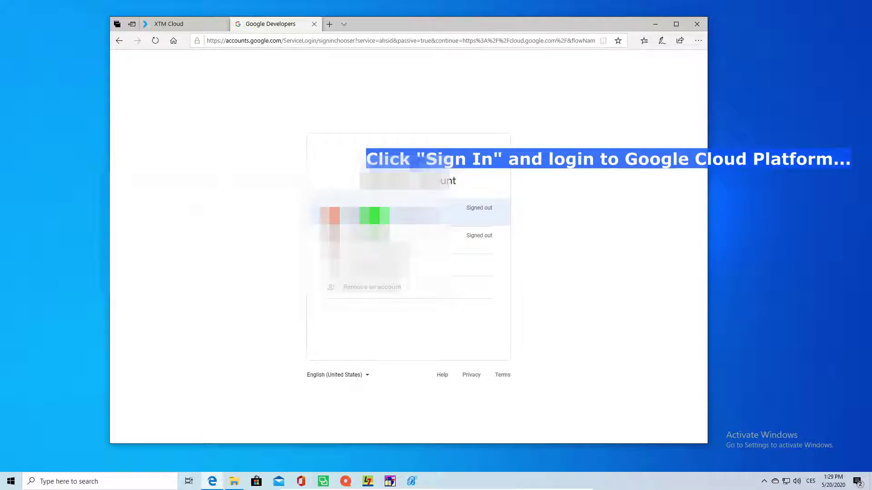
Sign in with the listed Google account and its password, and open the Google Cloud console.
left_click(374, 216)
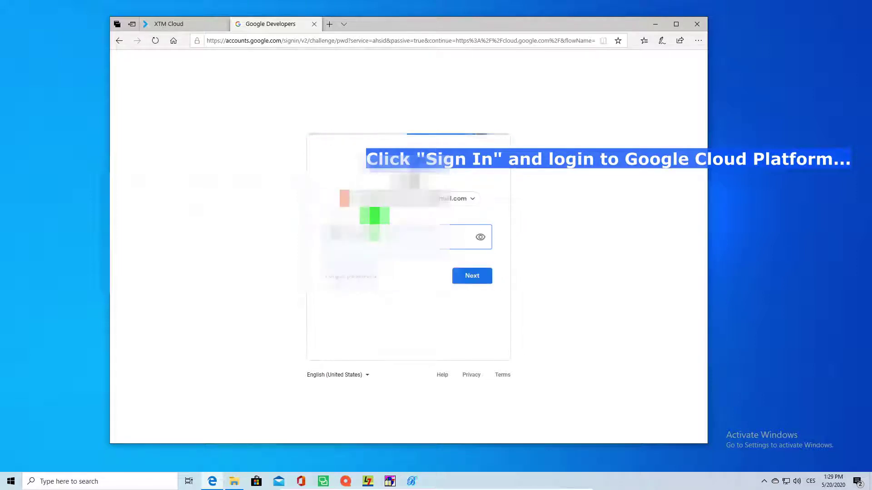
left_click(475, 278)
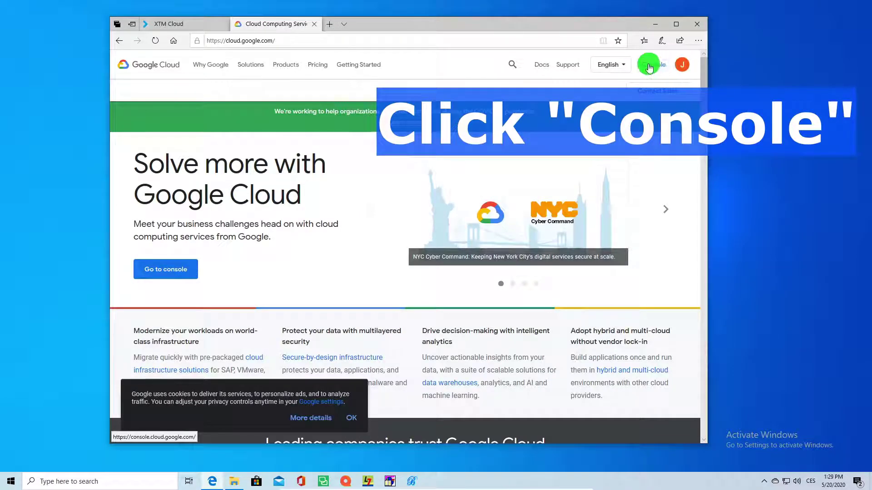
left_click(649, 67)
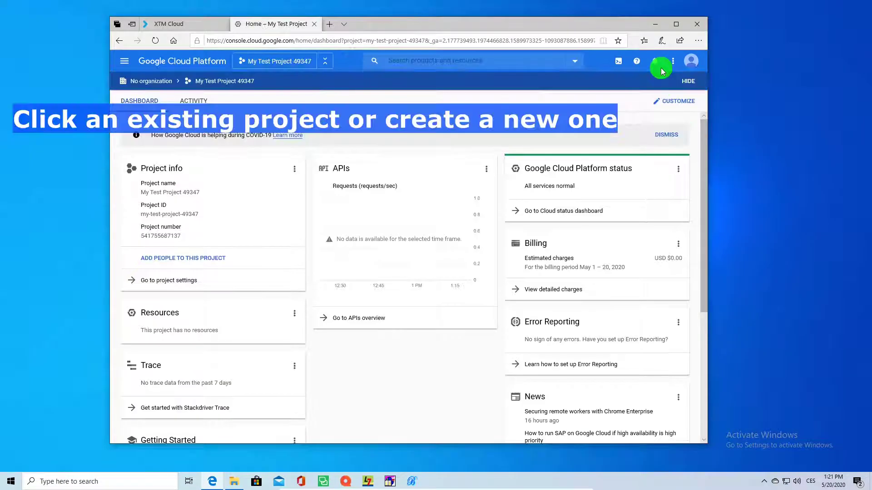
Create a new project named "Yet Another Test Project 48804" with No organization as its location.
left_click(285, 62)
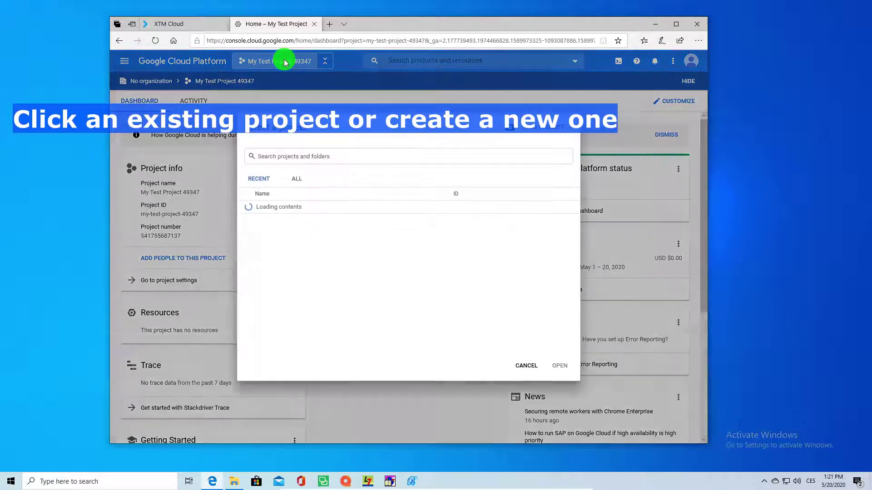
left_click(547, 130)
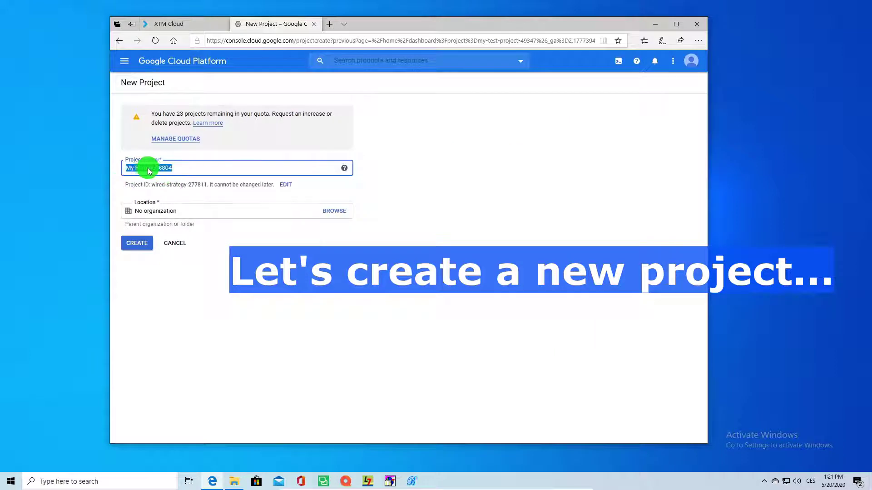
left_click(183, 166)
key("Home")
key("Delete")
key("Delete")
key("Delete")
type("Yet another Test ")
type("A")
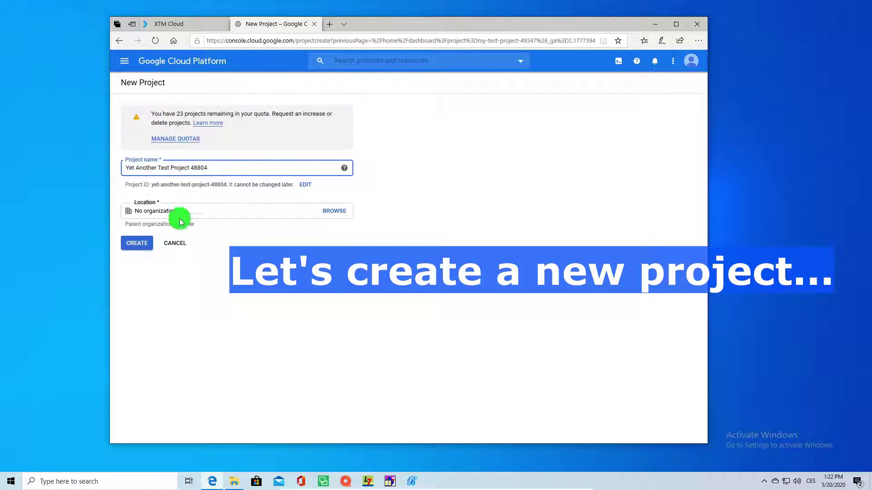
left_click(139, 246)
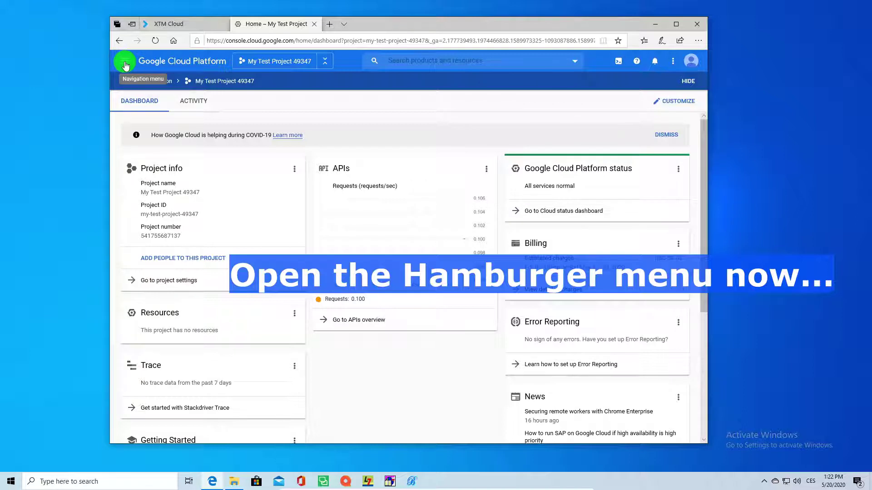
Create an API key on the Credentials page of APIs & Services.
left_click(125, 63)
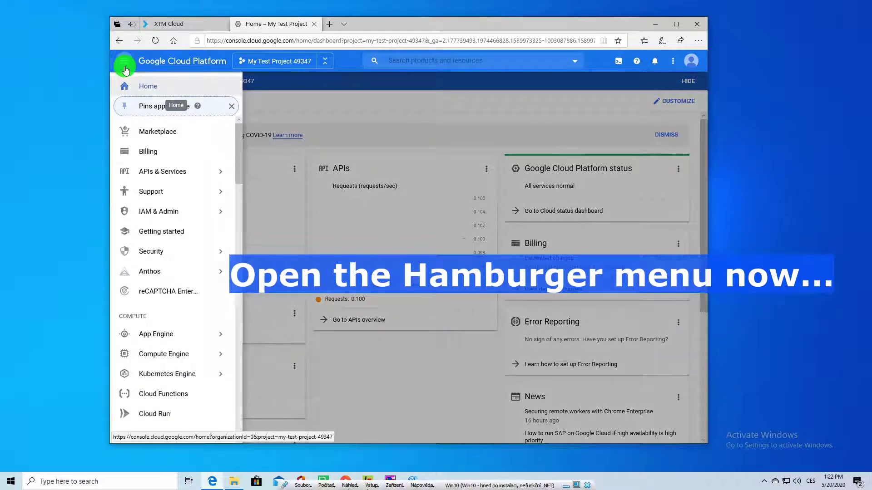
mouse_move(165, 173)
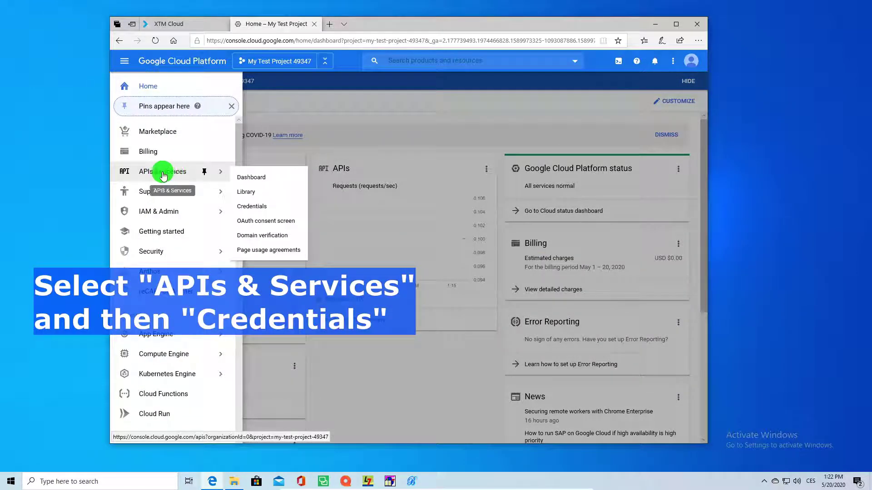
left_click(262, 208)
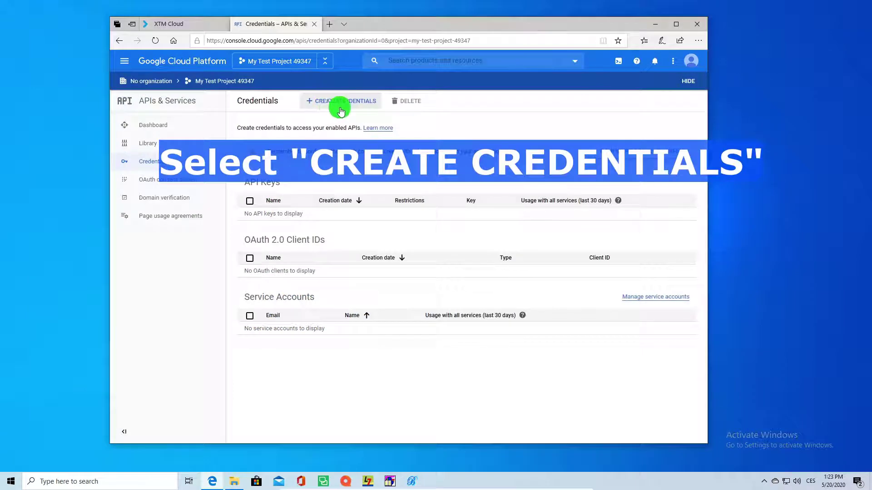
left_click(324, 108)
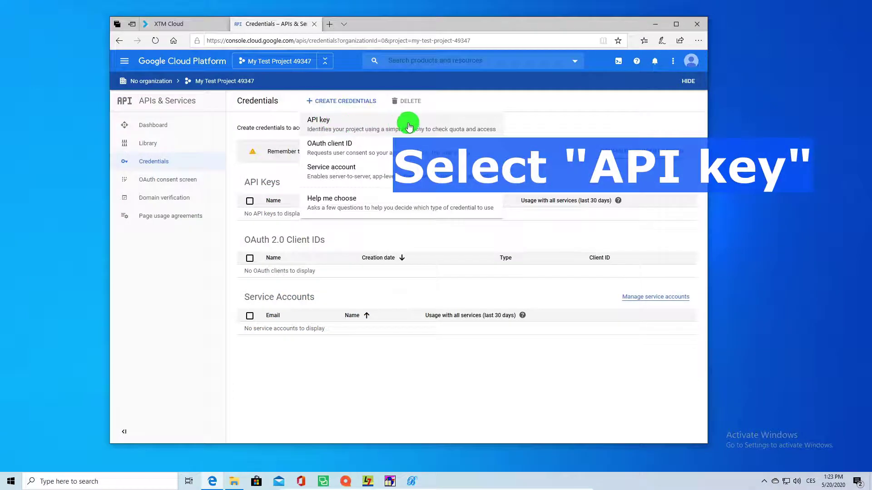
left_click(372, 124)
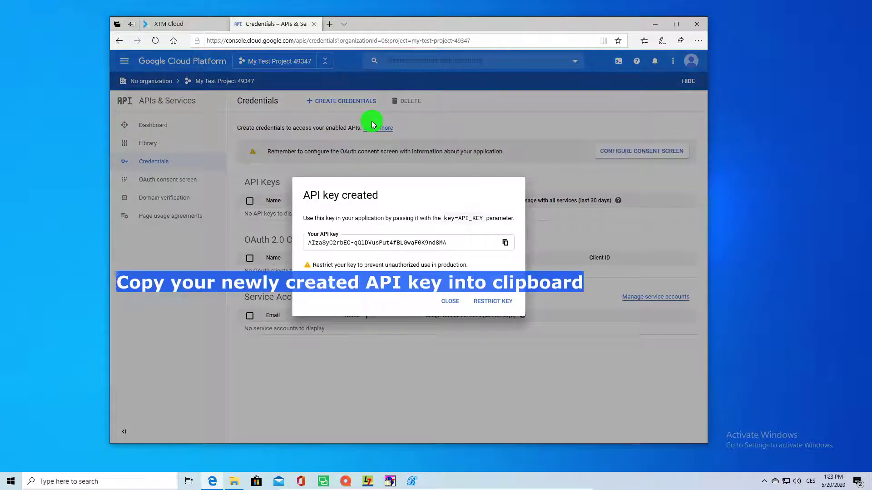
Copy the whole new API key to the clipboard and close the key's dialog.
left_click_drag(447, 243, 341, 241)
left_click_drag(314, 241, 307, 242)
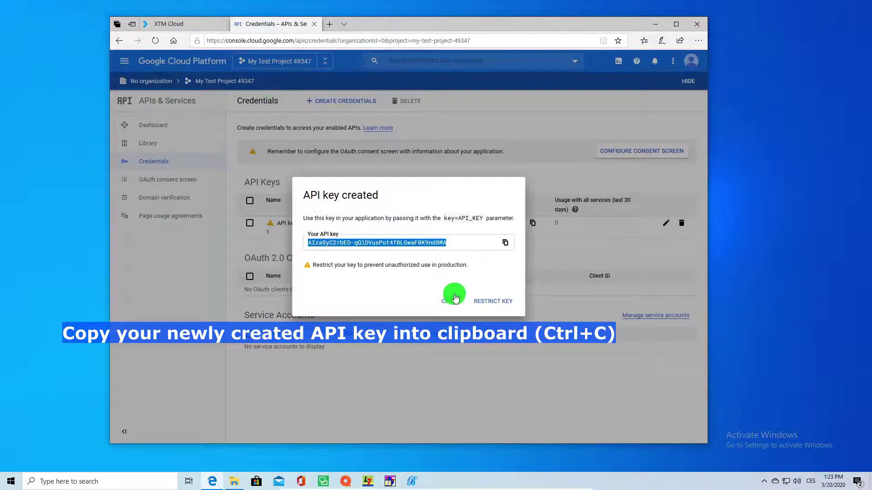
left_click(450, 301)
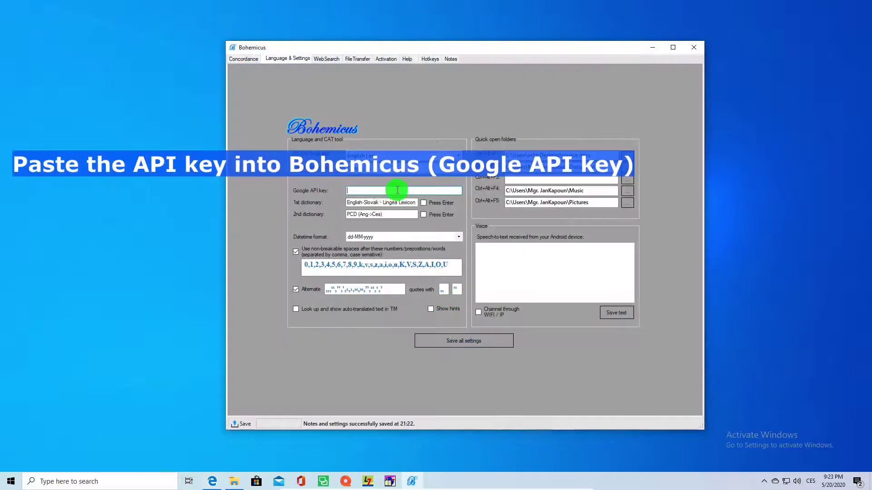
Switch to Bohemicus and paste the API key into the Google API key field of the language settings.
left_click(375, 191)
key("ctrl+v")
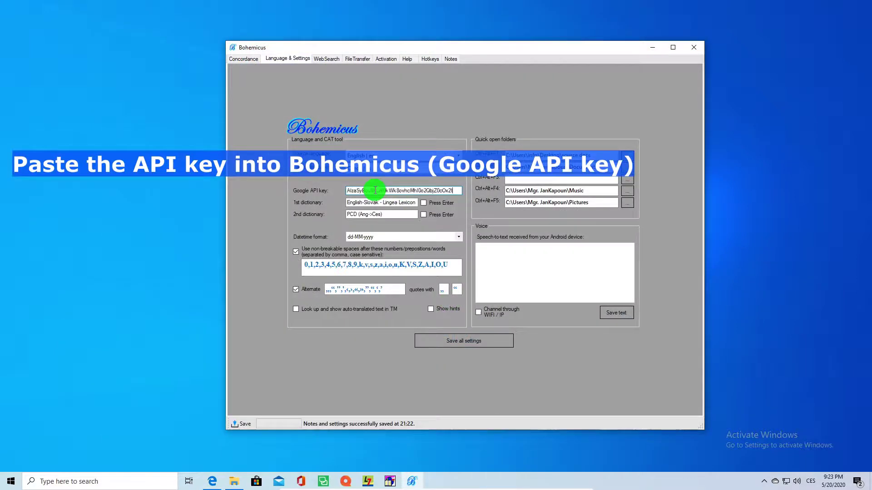
left_click_drag(455, 190, 350, 190)
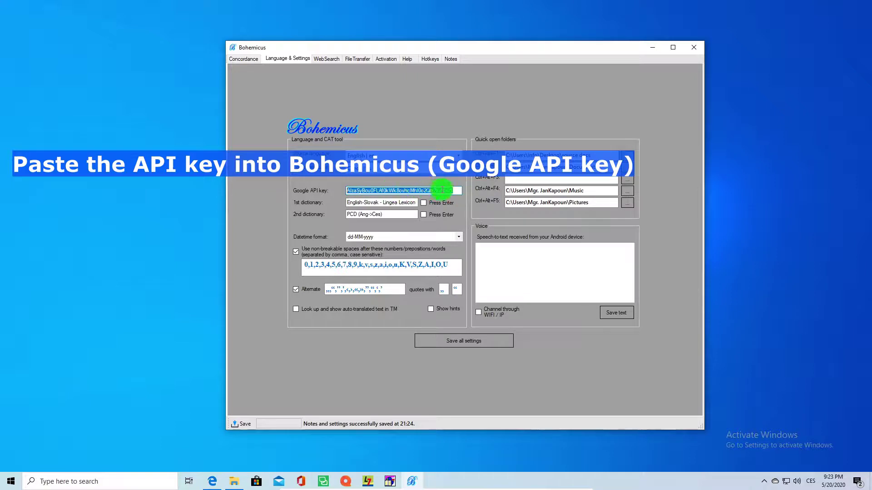